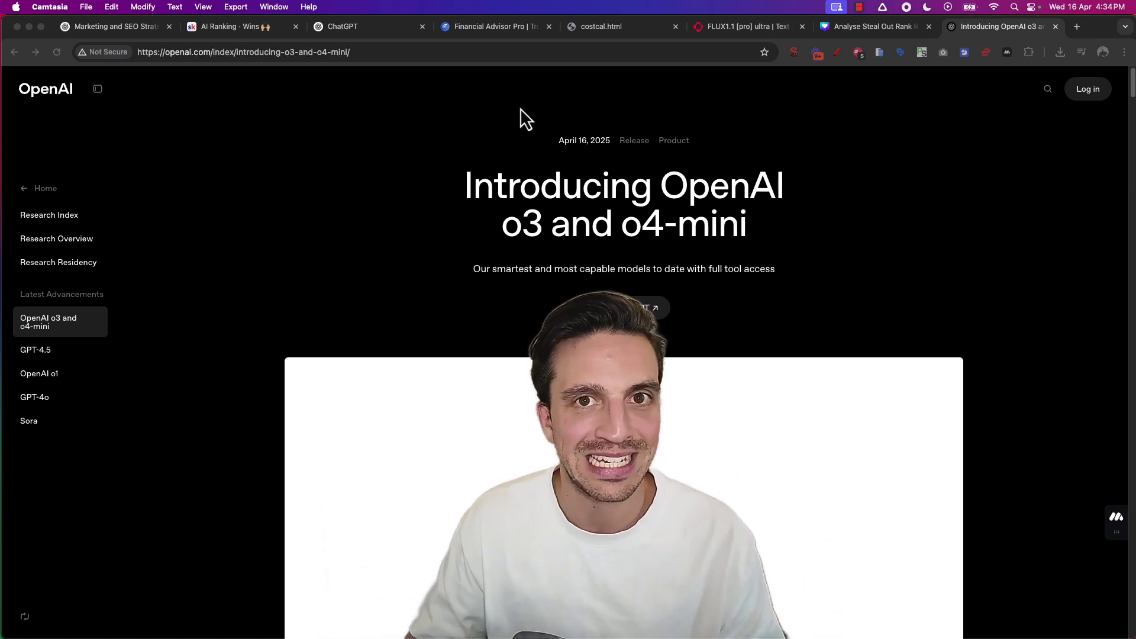
- Open the Skool AI Ranking post and highlight its '105 online' appointments claim
click(236, 26)
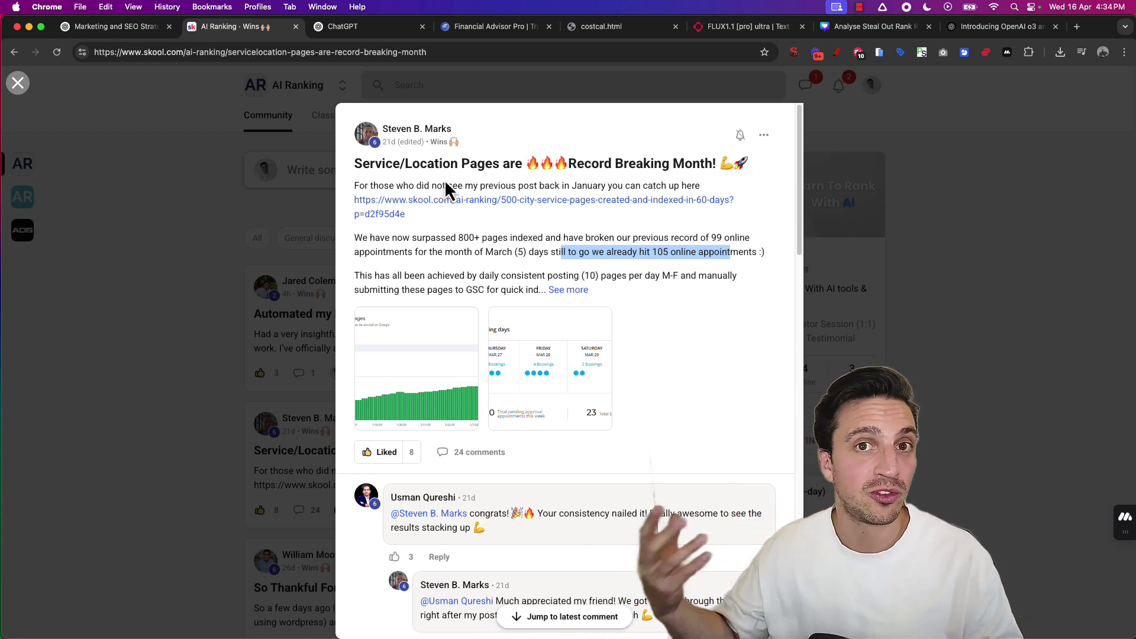
click(652, 265)
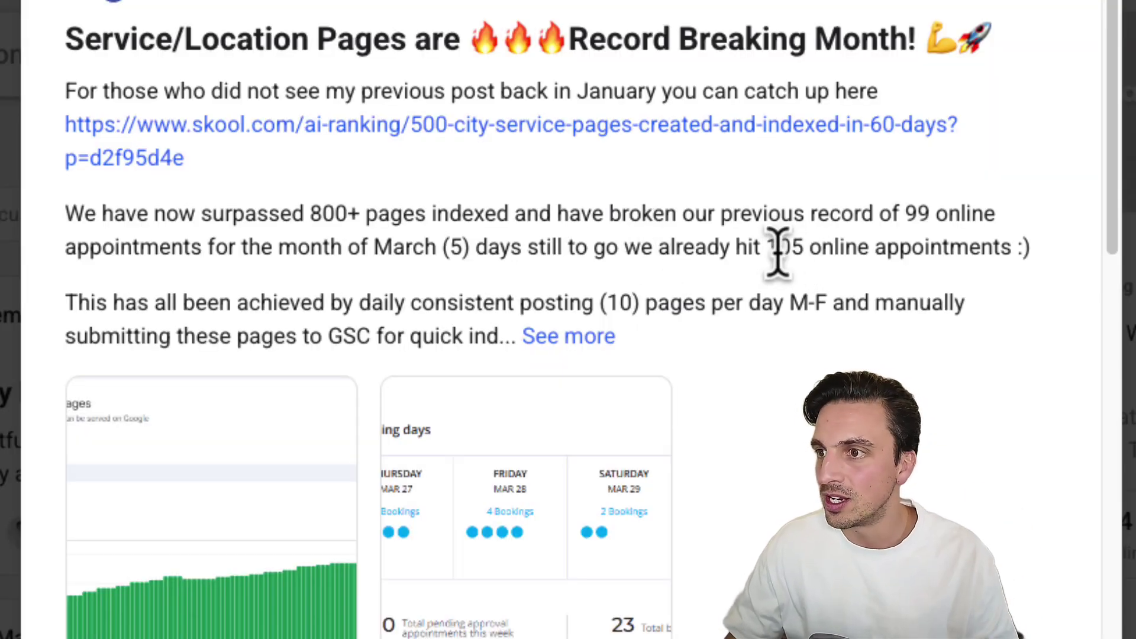
drag(747, 246, 890, 247)
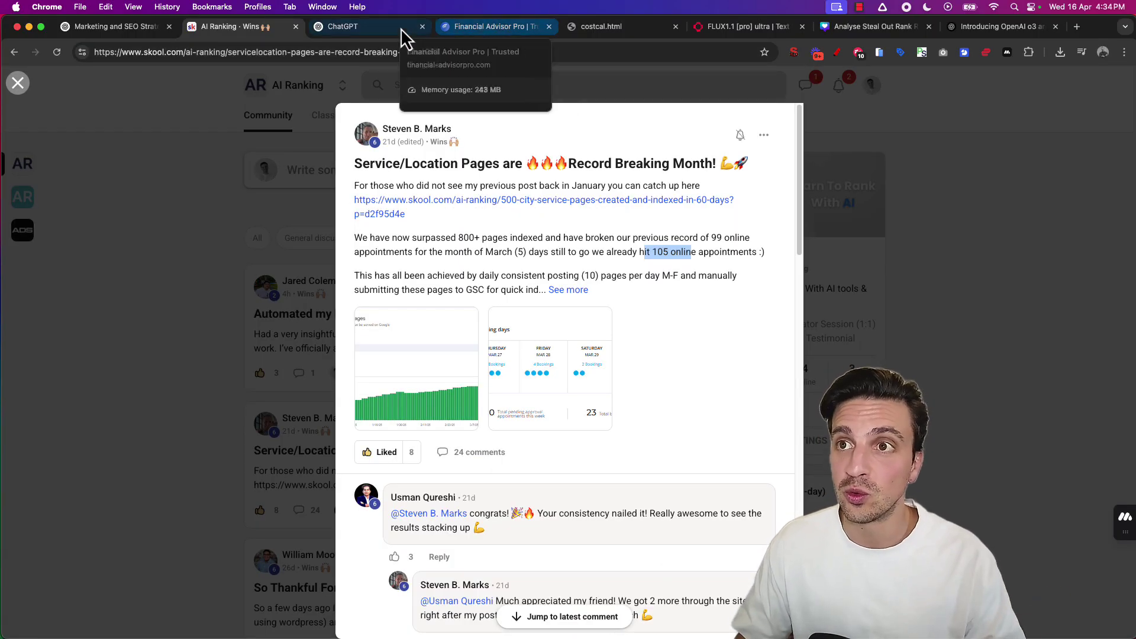
- Back in ChatGPT after a glance at Financial Advisor Pro, select o3 for a new chat
click(389, 27)
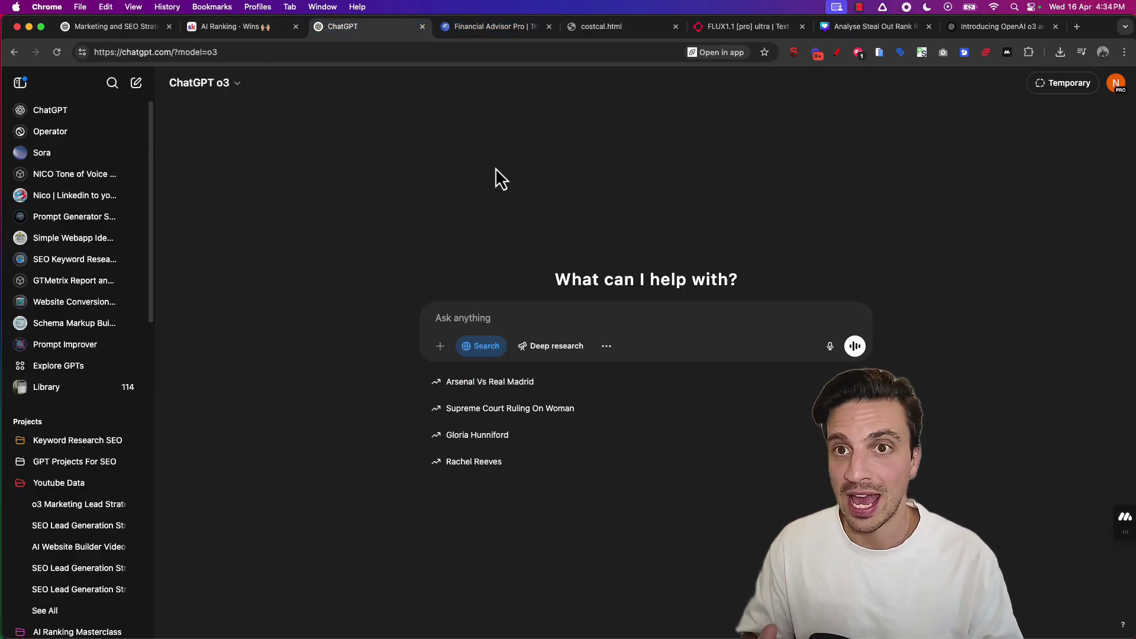
key(ctrl+Tab)
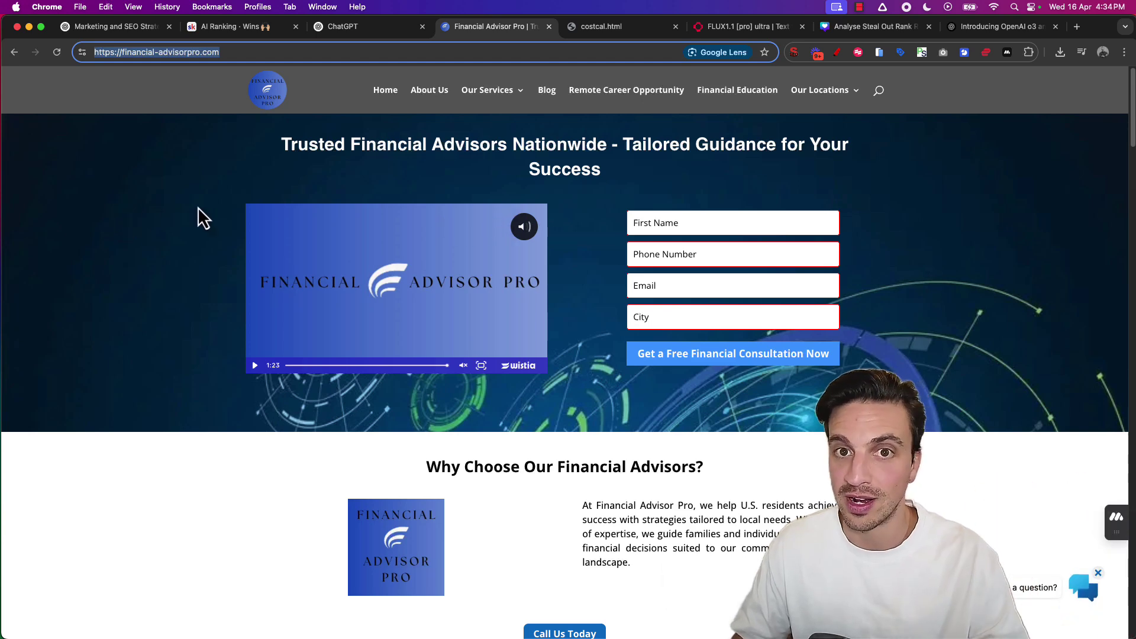
key(ctrl+shift+Tab)
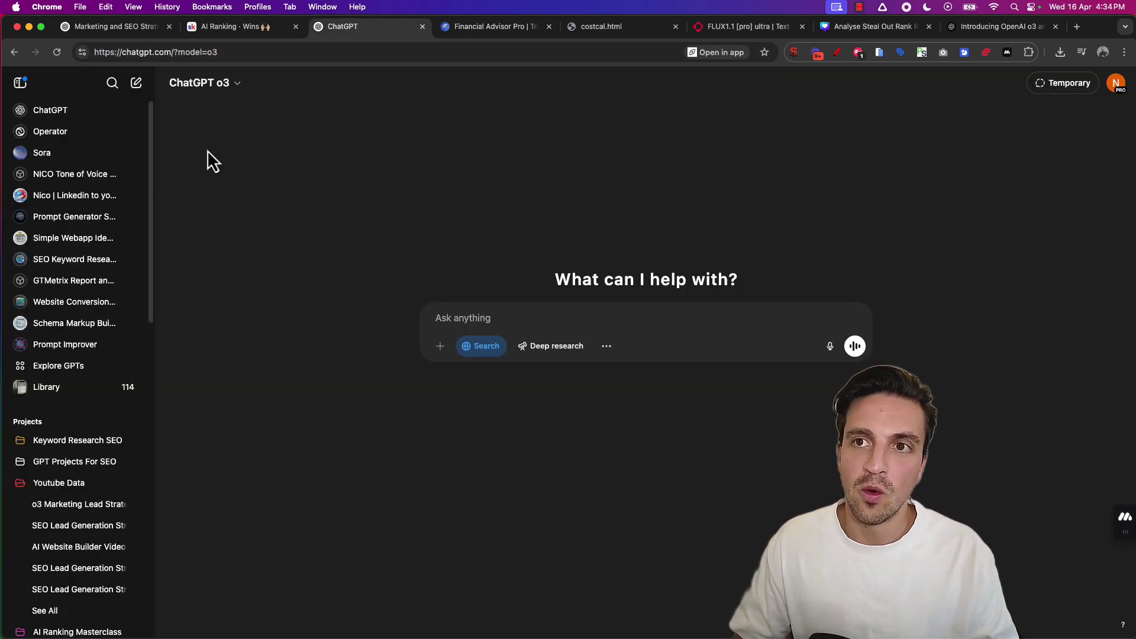
click(230, 89)
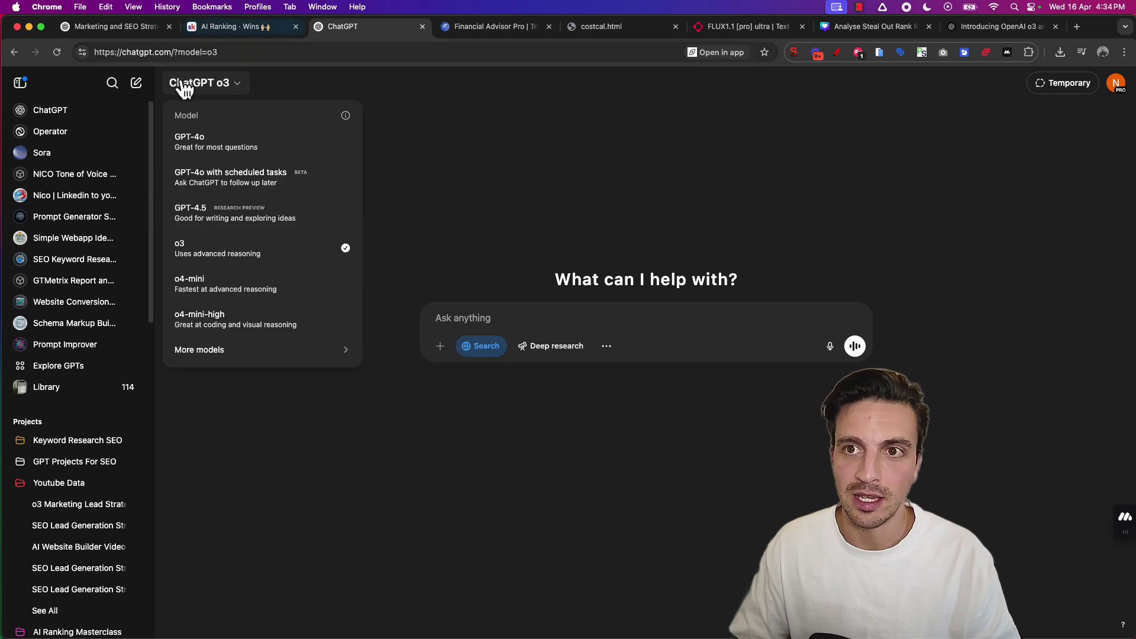
click(254, 255)
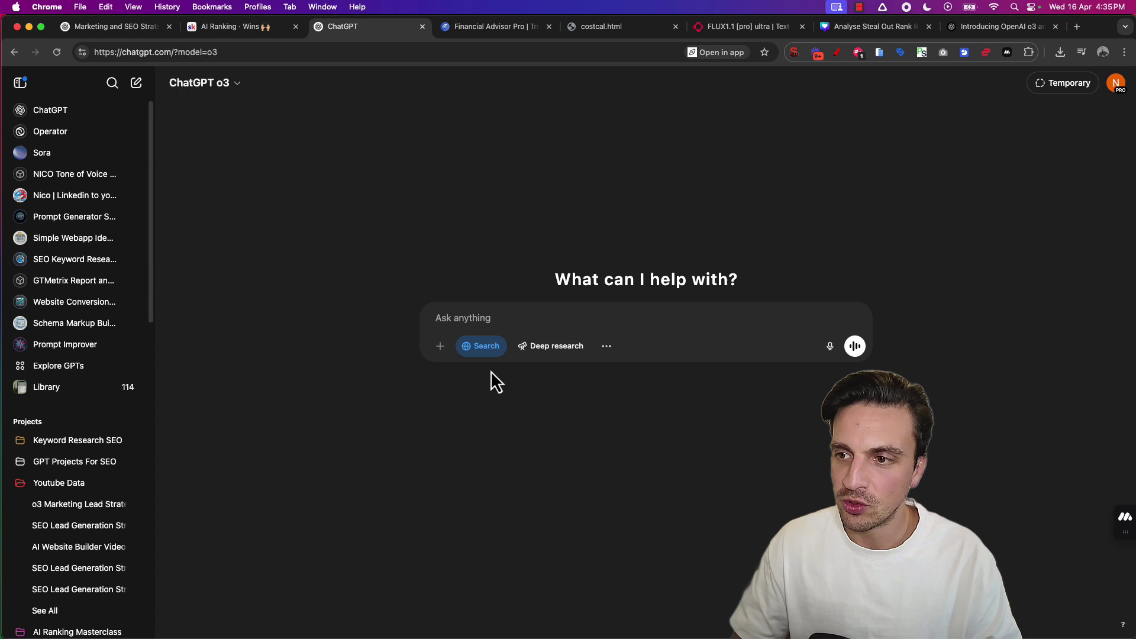
click(460, 317)
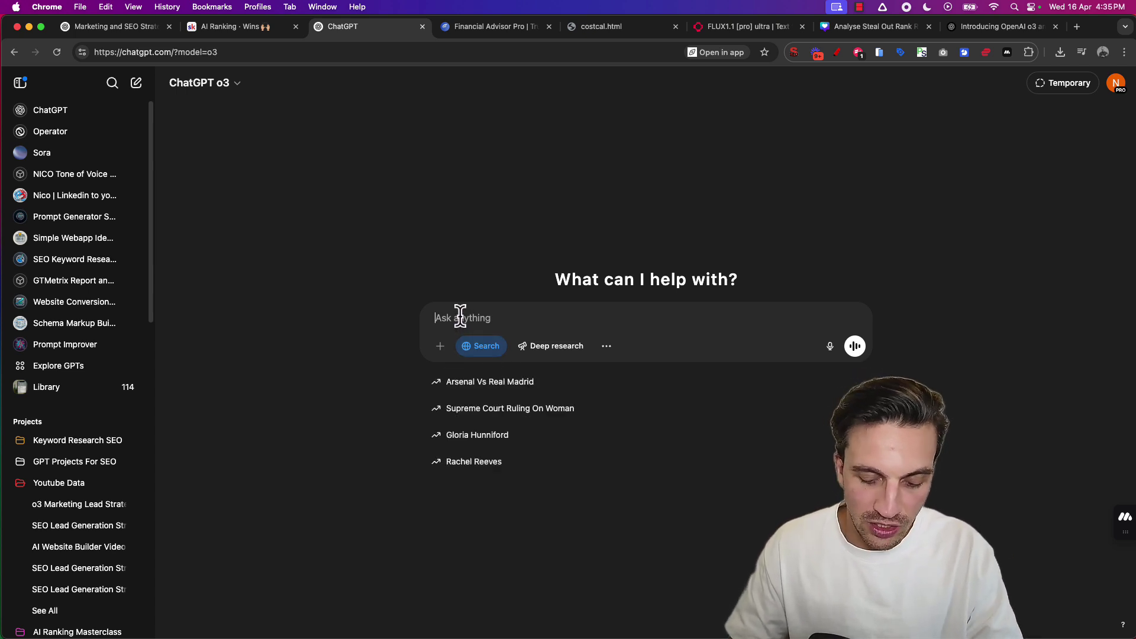
- Paste the marketing-strategy prompt, insert the financial-advisorpro.com URL for the placeholder, and send it
text(Explore and analyze the business at {insert URL}. Based on its offerings, audience, and positioning, what are some innovative or unconventional marketing strategies we could use to generate more qualified leads and boost engagement?)
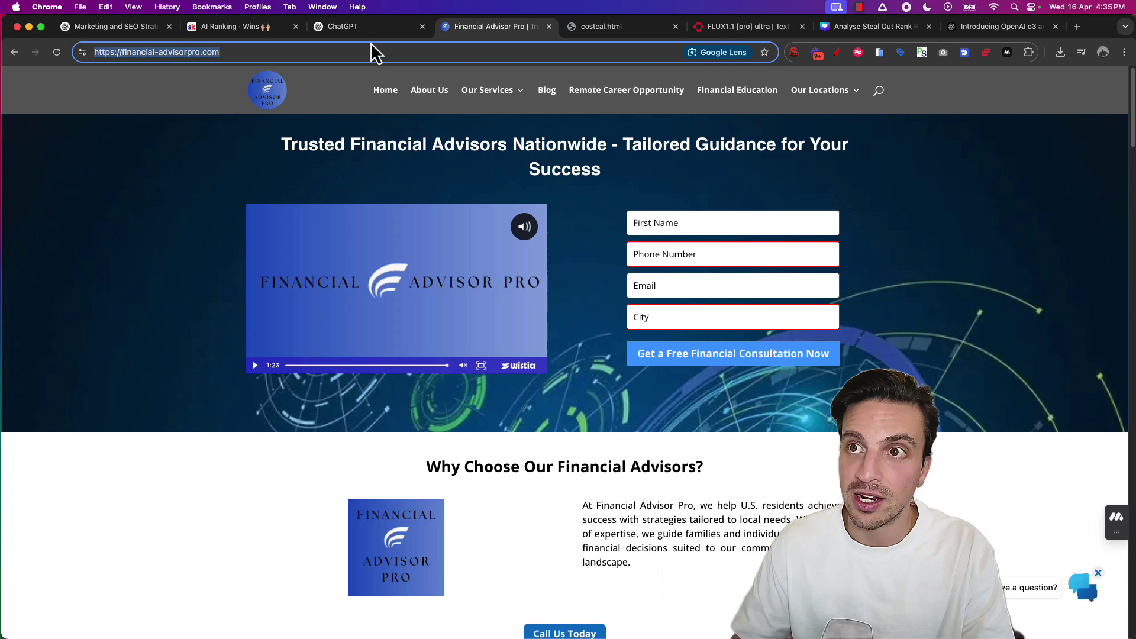
click(369, 30)
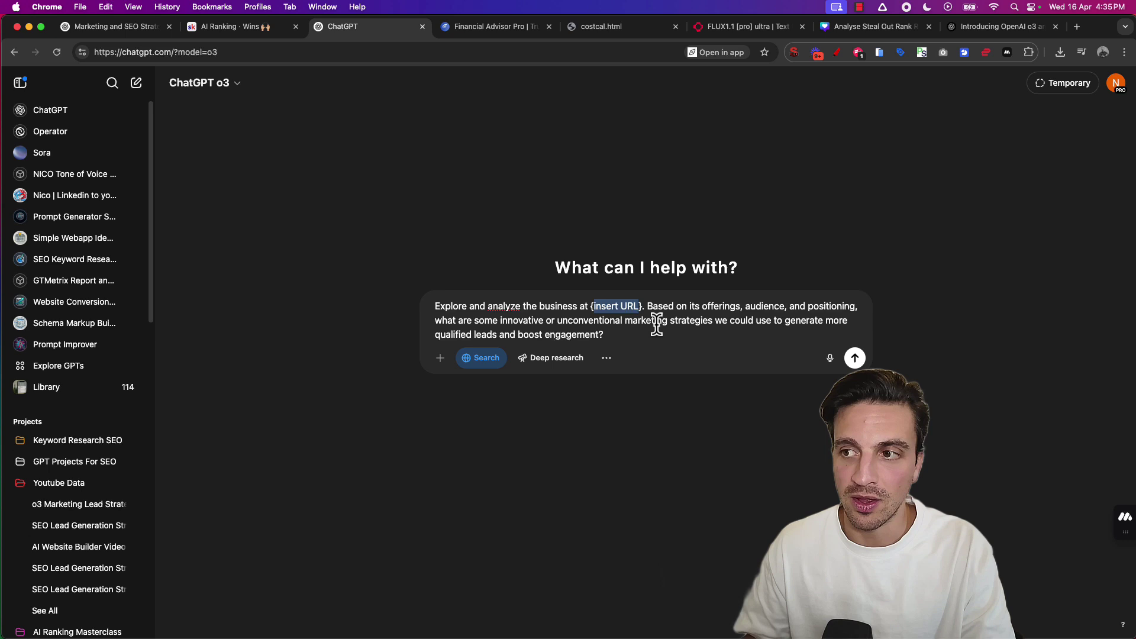
text(https://financial-advisorpro.com/)
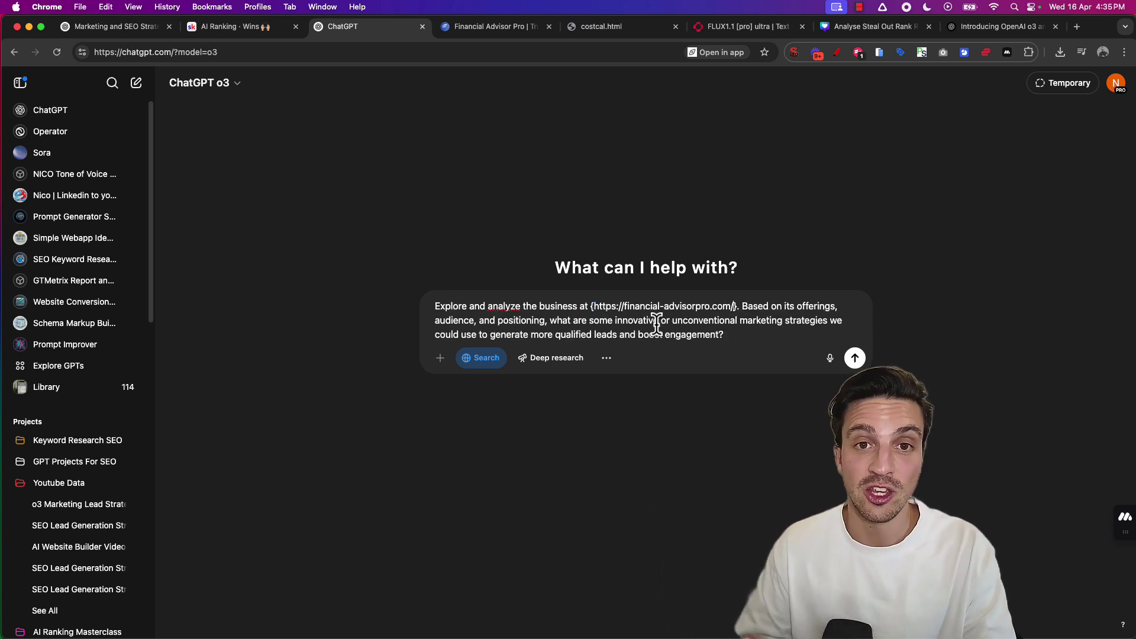
key(Return)
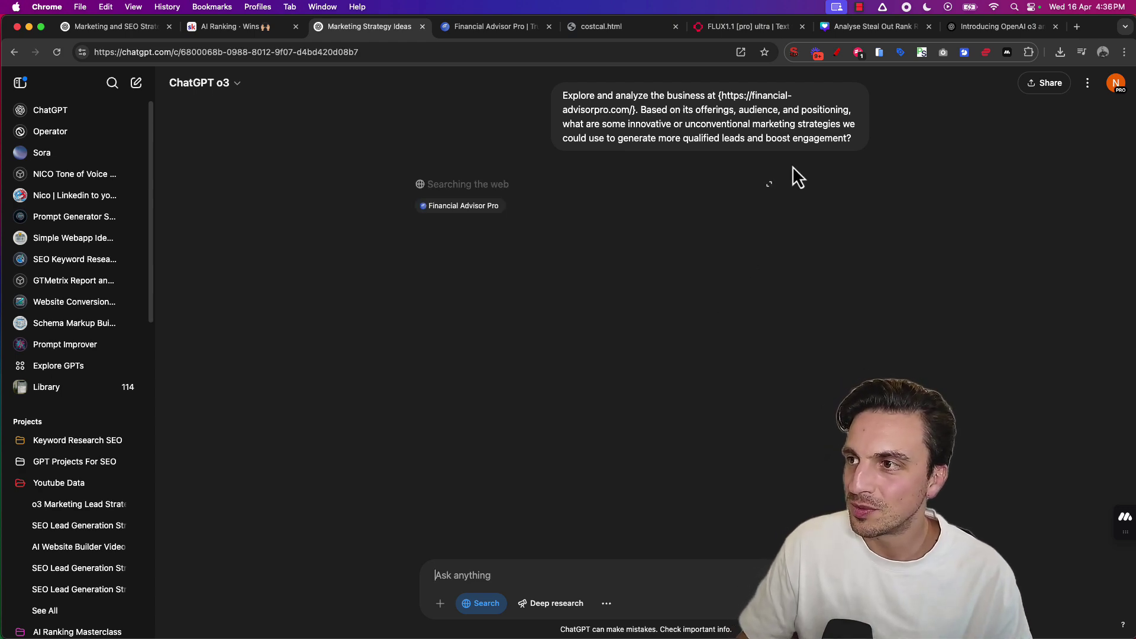
- Expand and then collapse o3's 'Searching the web' reasoning while it researches
click(769, 184)
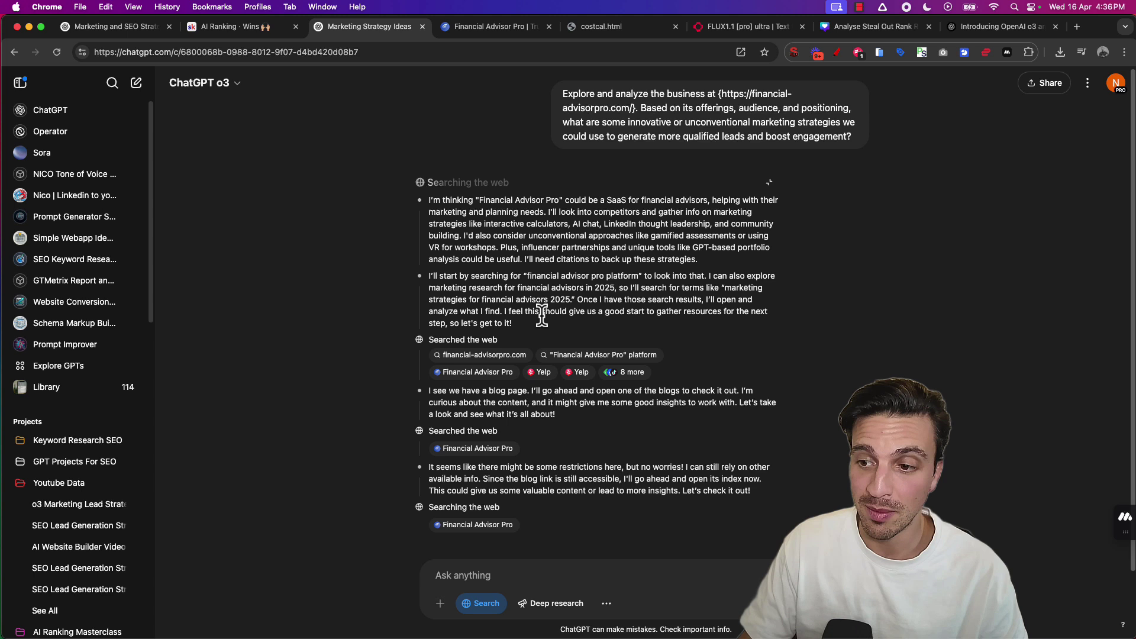
click(768, 184)
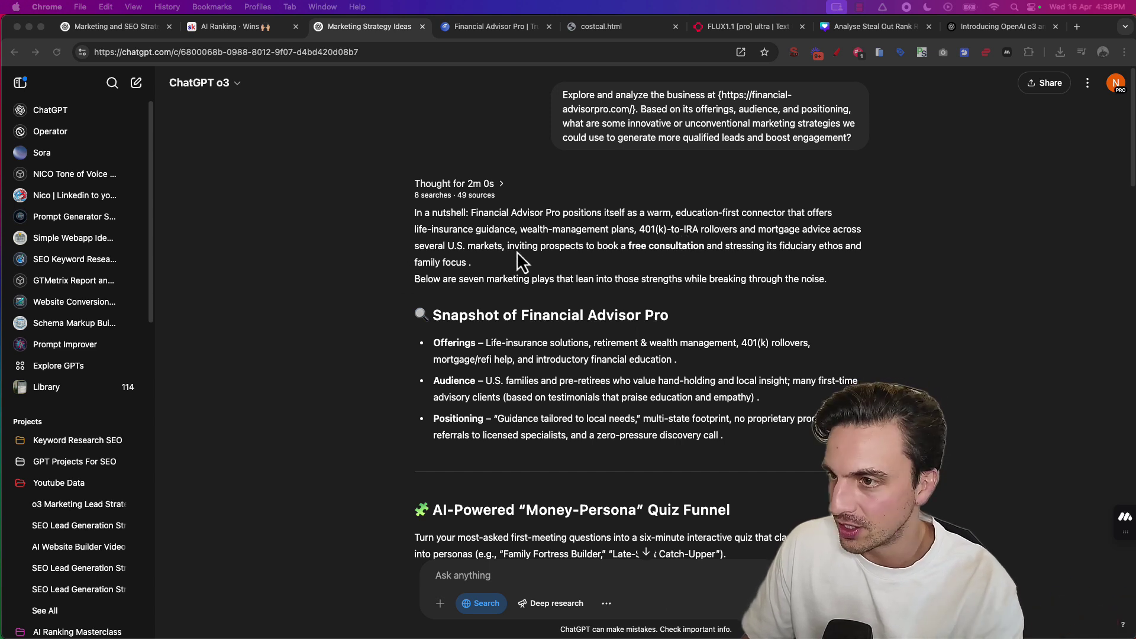
- Scroll o3's plays, highlighting the Quiz Funnel's 30-50% conversion claim, down to the KPI table
scroll(518, 261, down, 3)
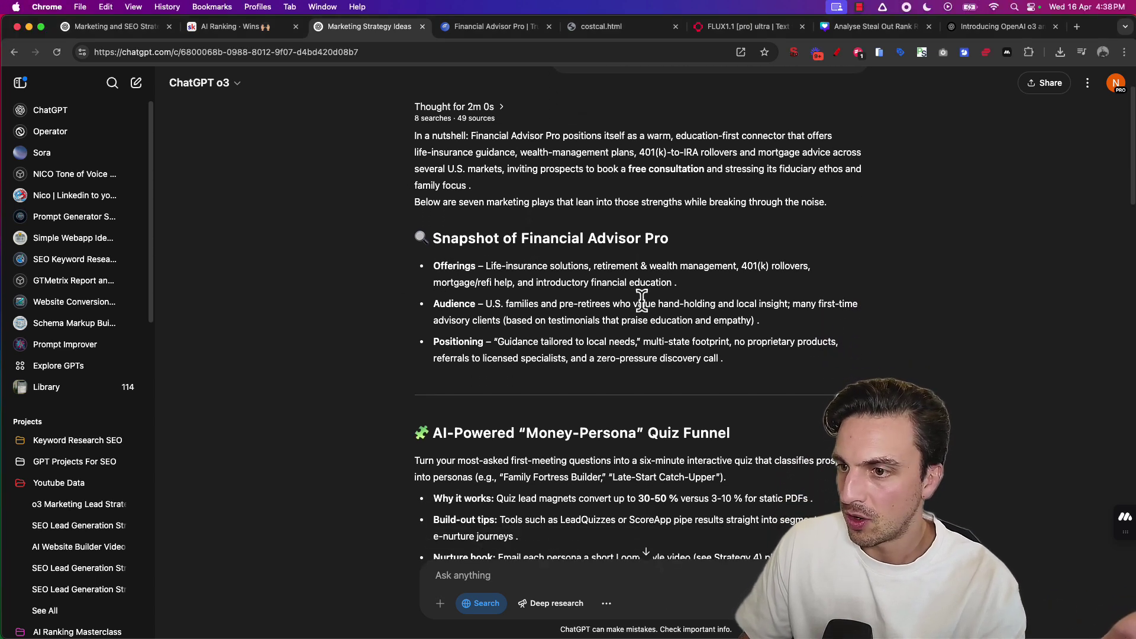
scroll(639, 302, down, 5)
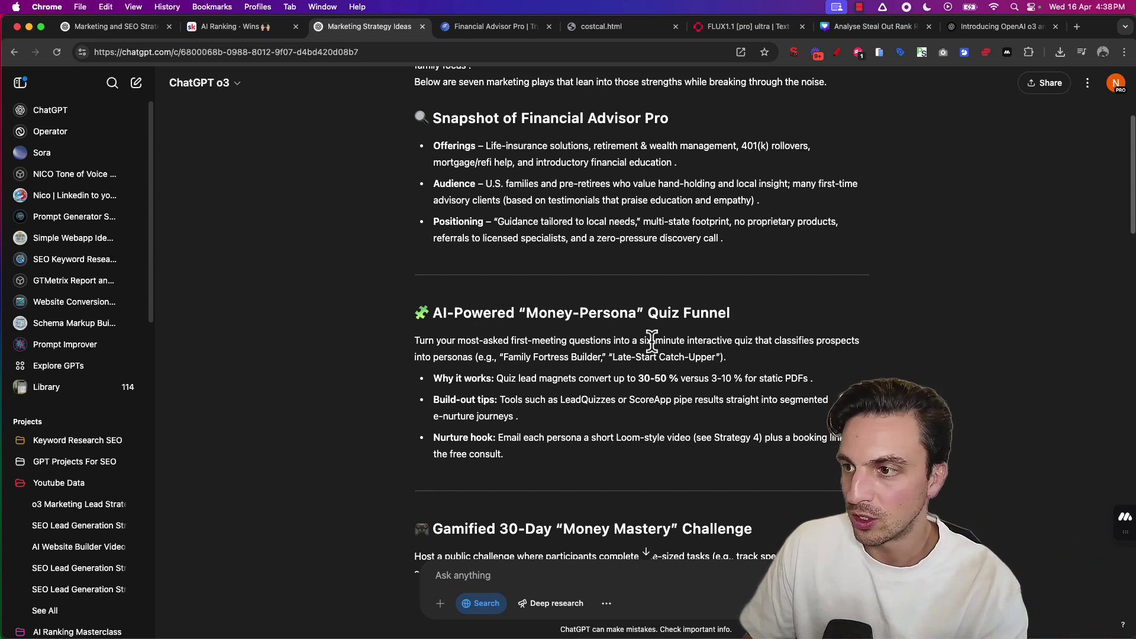
scroll(645, 361, down, 1)
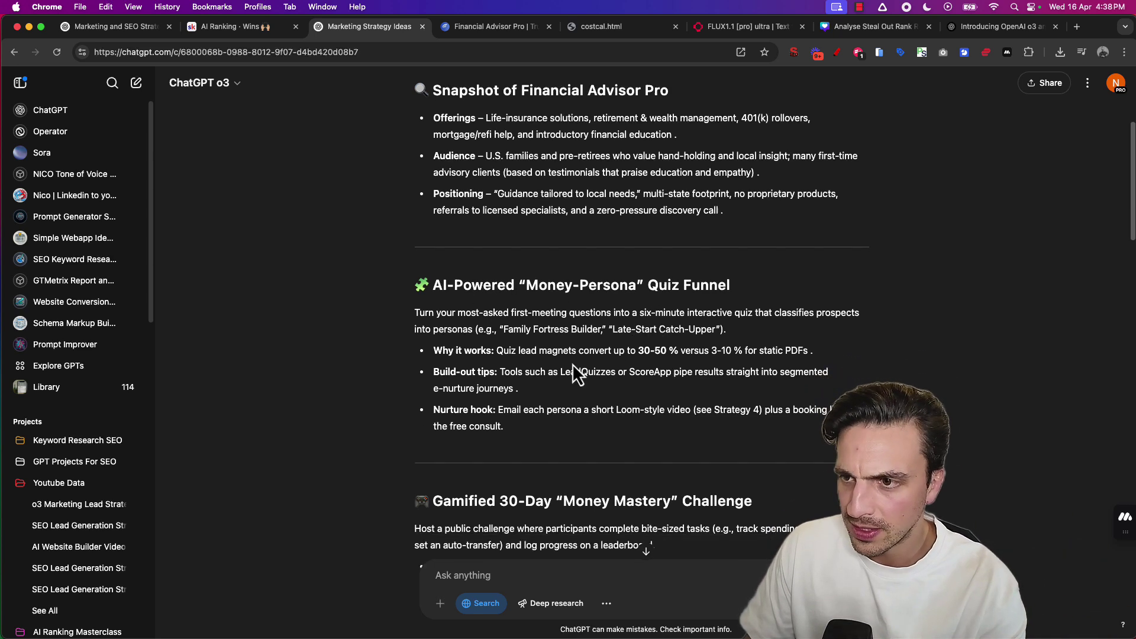
drag(435, 351, 636, 358)
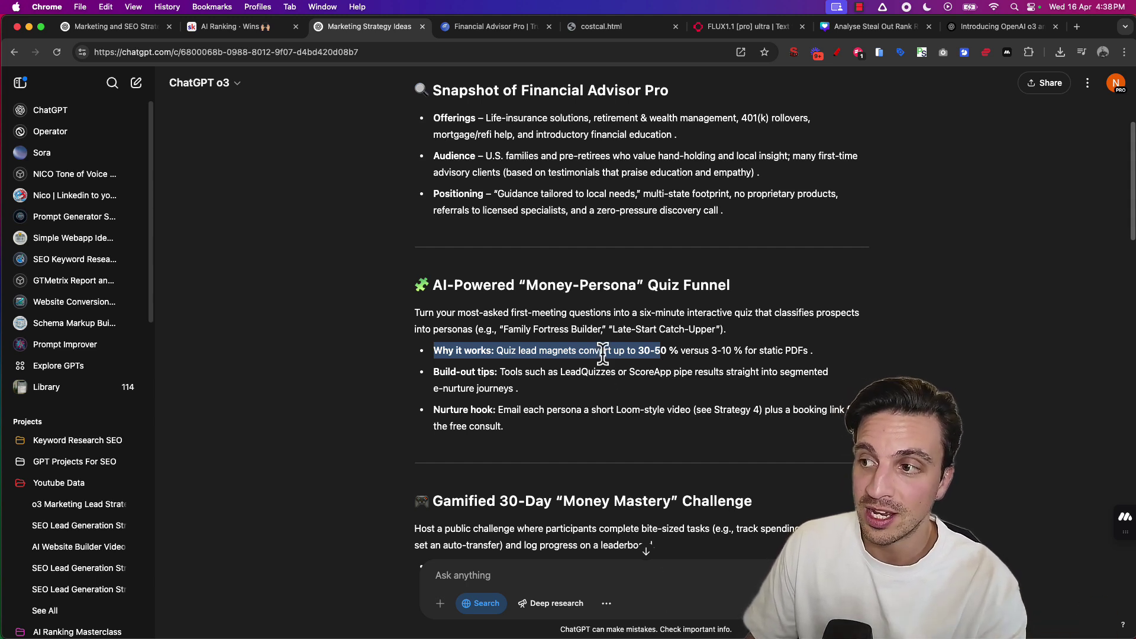
scroll(612, 407, down, 1)
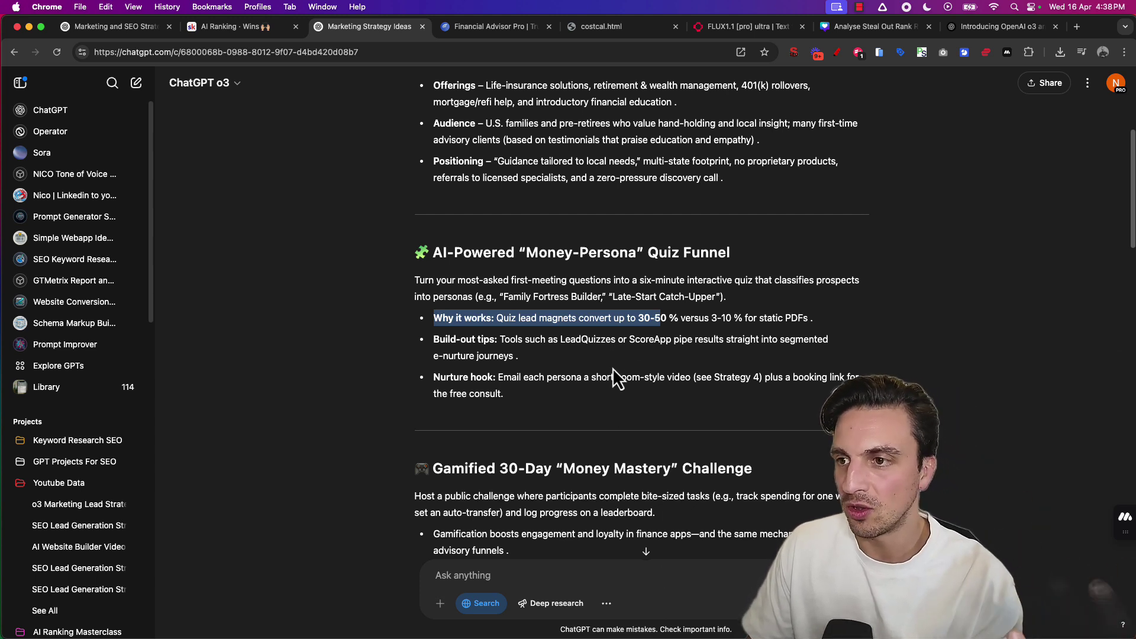
scroll(587, 371, down, 1)
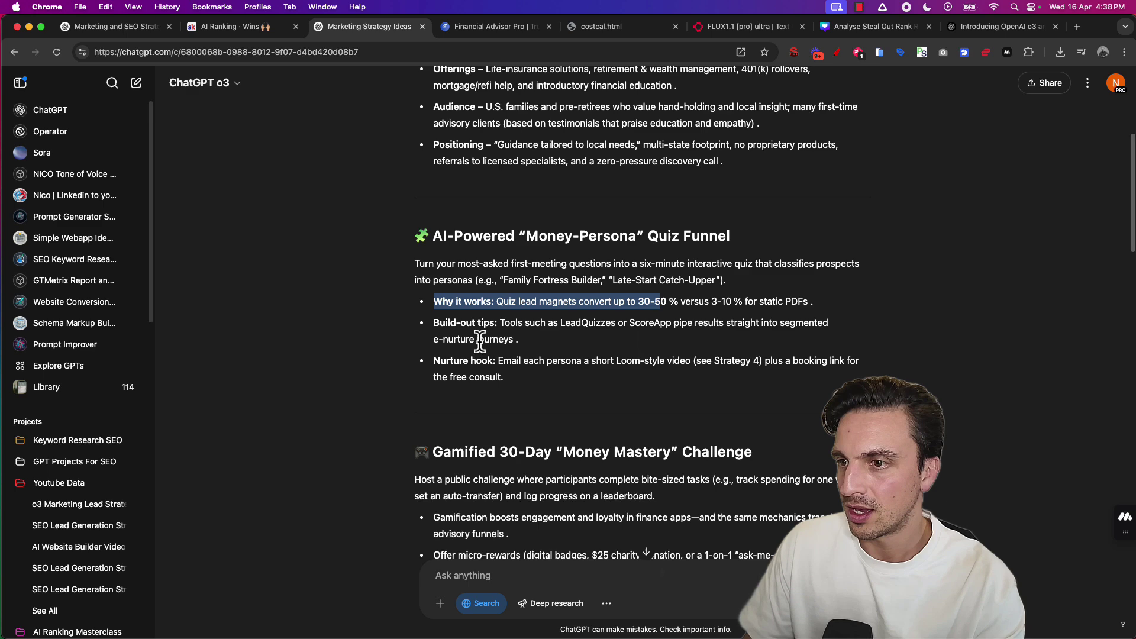
scroll(475, 325, down, 15)
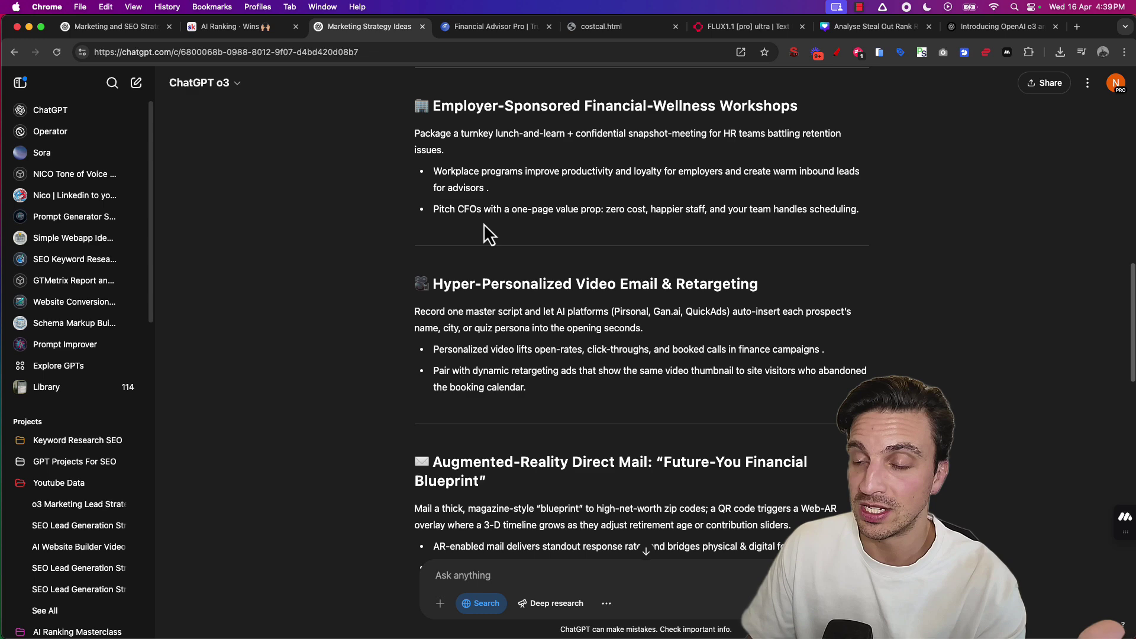
scroll(485, 300, down, 2)
scroll(486, 300, down, 15)
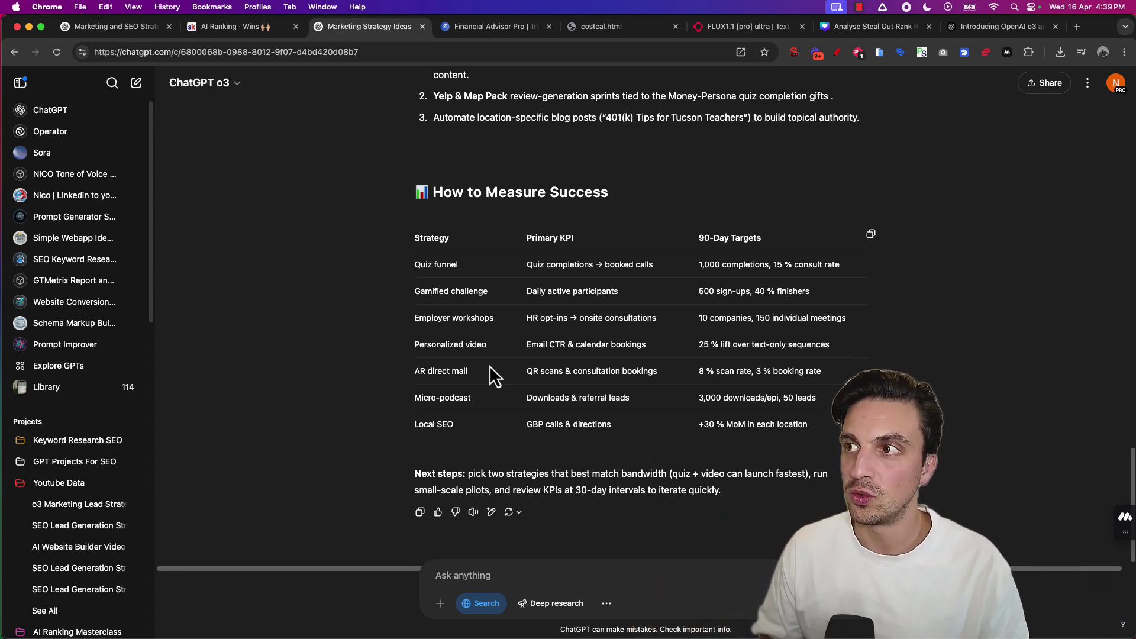
- Glance at the Financial Advisor Pro site, then return to the Marketing Strategy Ideas chat
click(489, 31)
mouse_move(514, 99)
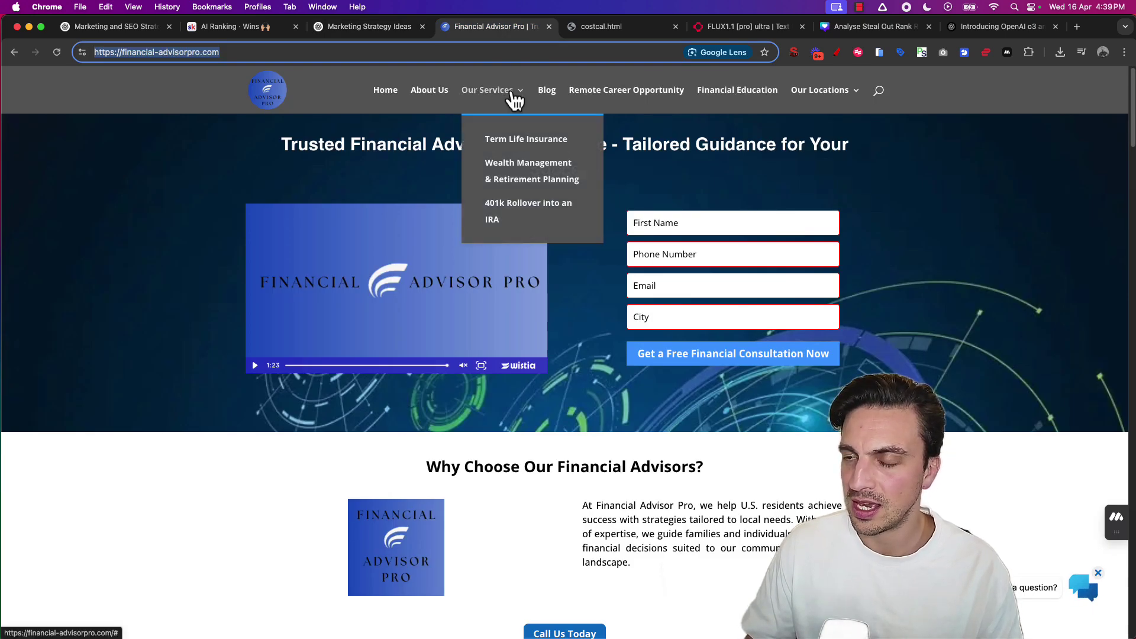
click(389, 33)
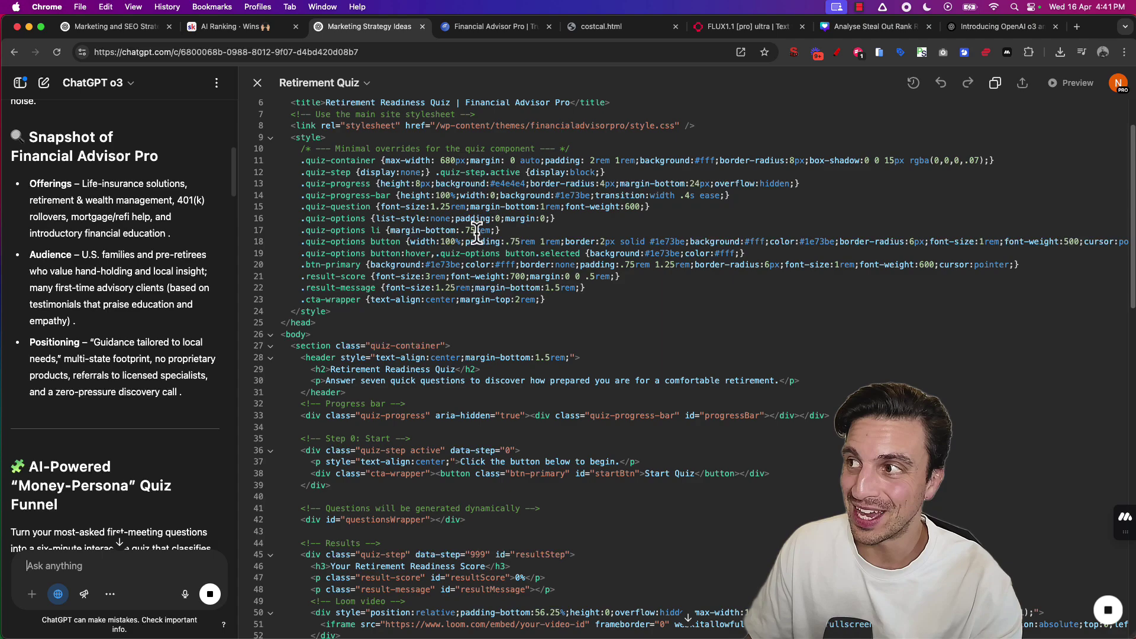
- Scroll up and down through the generated Retirement Quiz HTML code in the canvas
scroll(473, 219, down, 12)
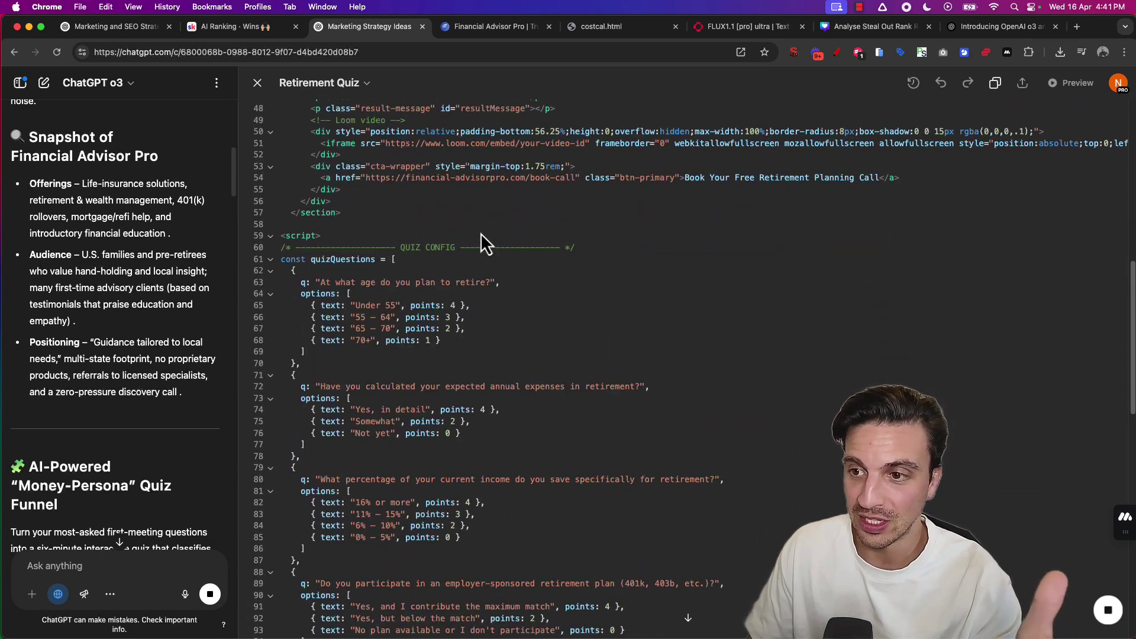
scroll(480, 233, down, 15)
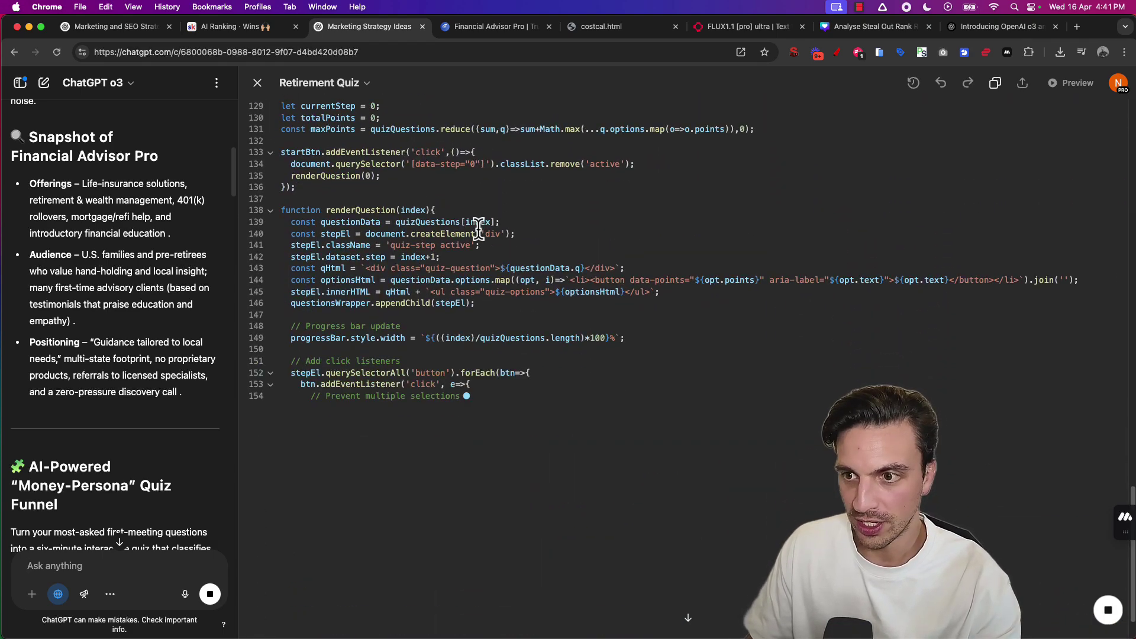
scroll(485, 278, up, 20)
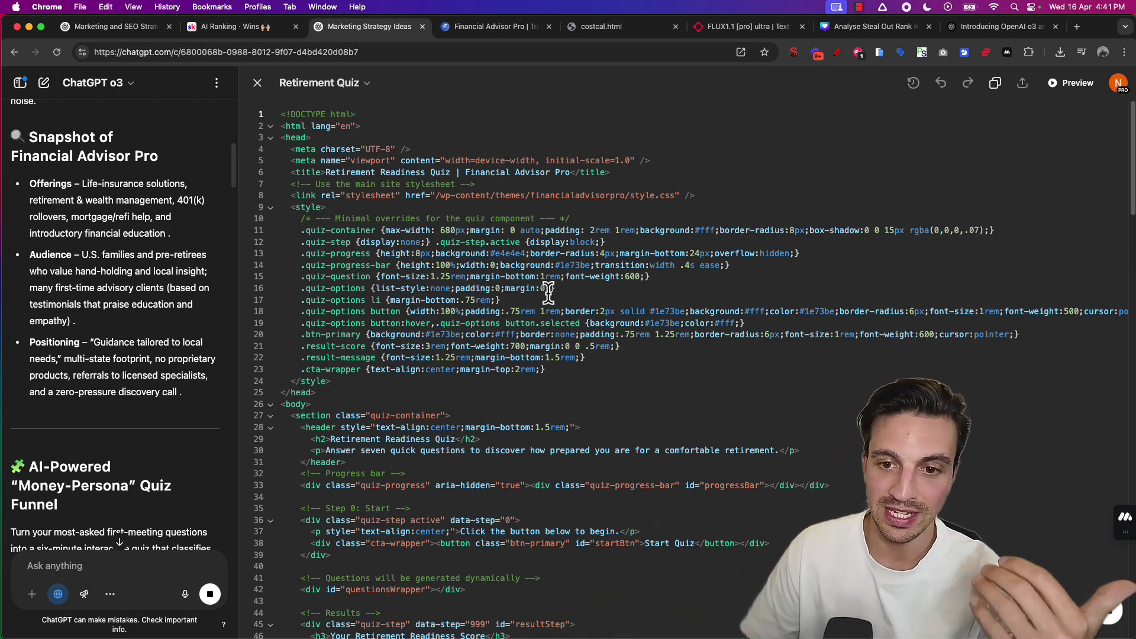
scroll(499, 315, down, 5)
scroll(156, 300, up, 7)
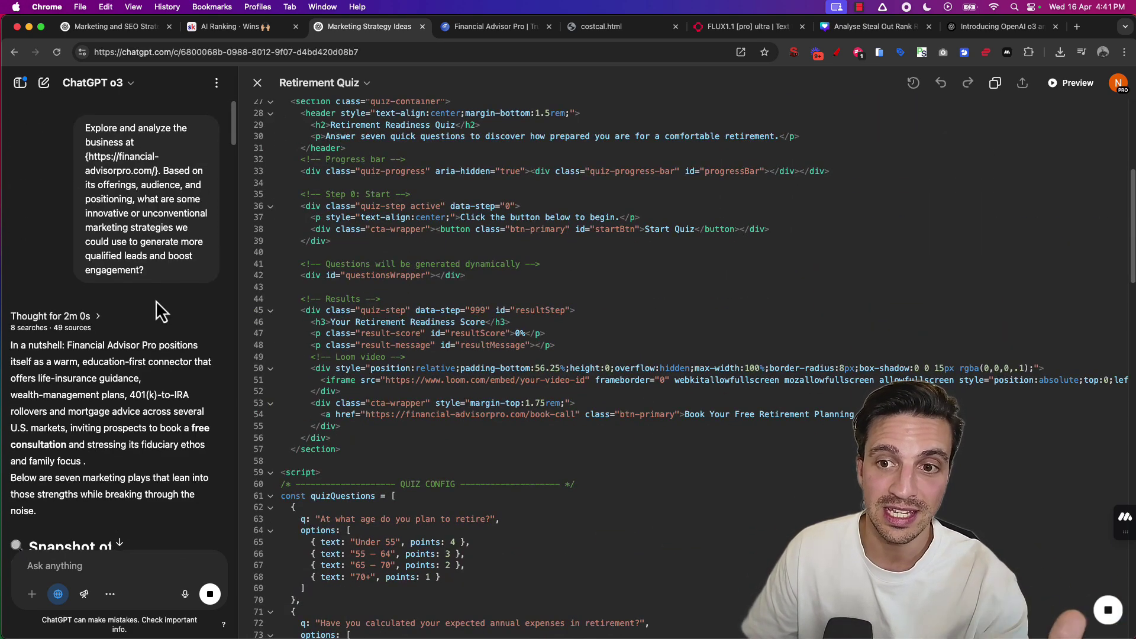
scroll(154, 300, down, 1)
scroll(477, 245, down, 8)
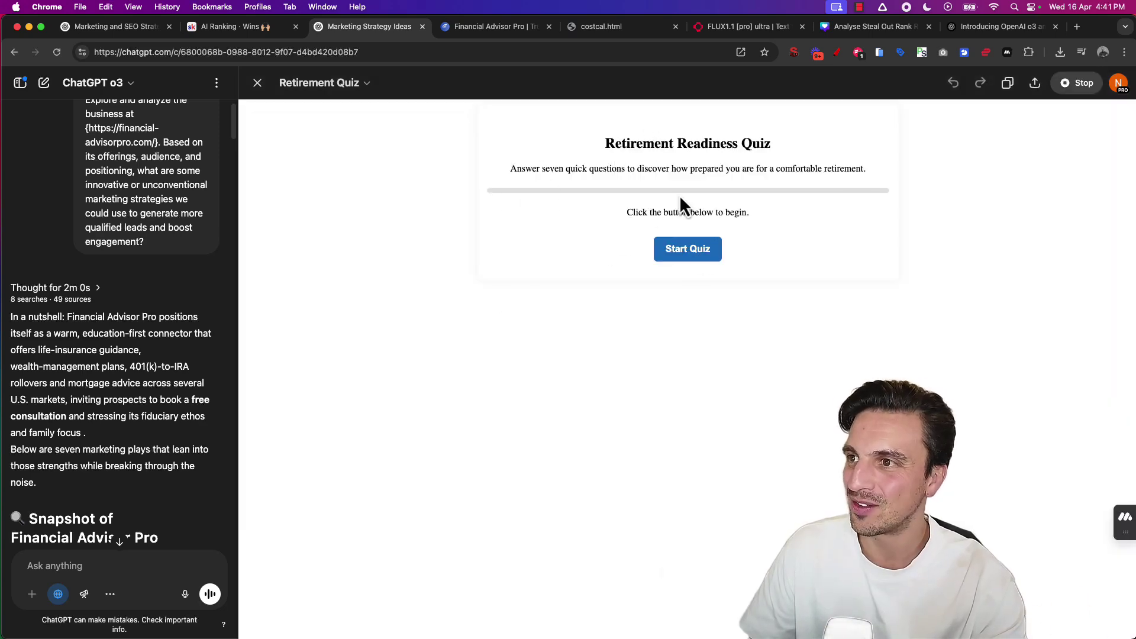
- Start the quiz and answer: 55–64, Somewhat, 6%–10%, maximum match, highly diversified, No, Not confident
click(712, 252)
click(696, 251)
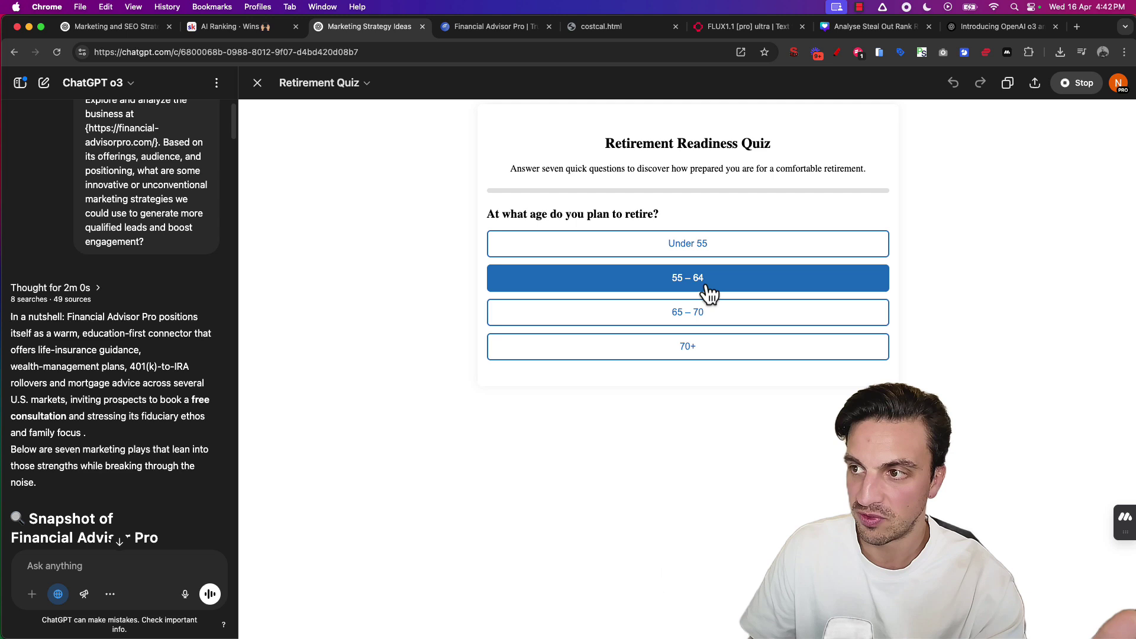
click(703, 288)
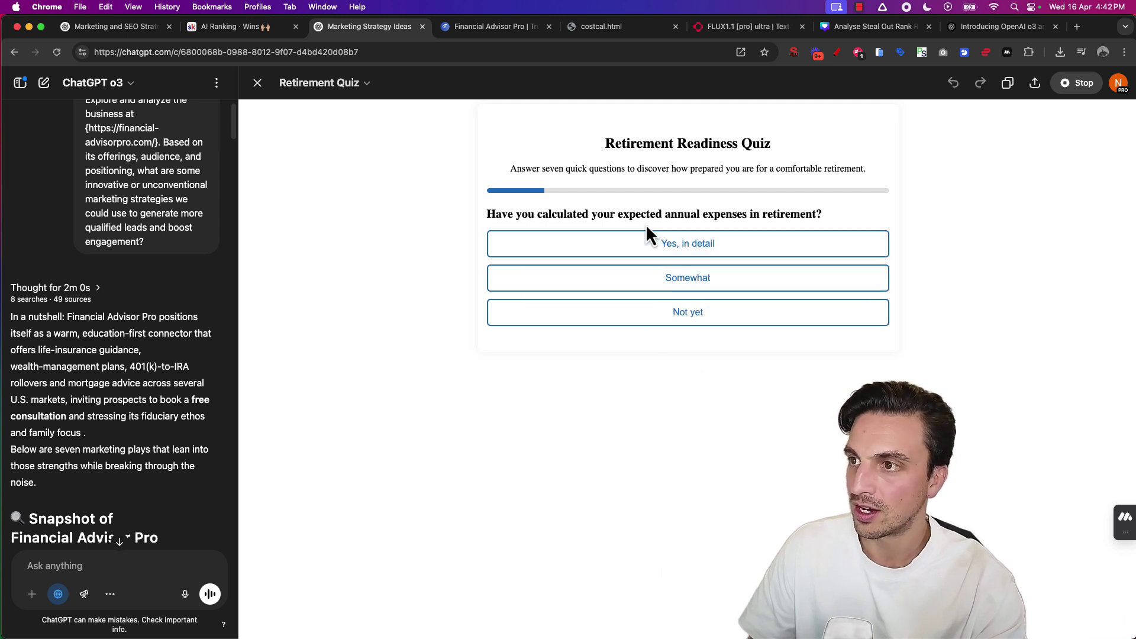
click(743, 287)
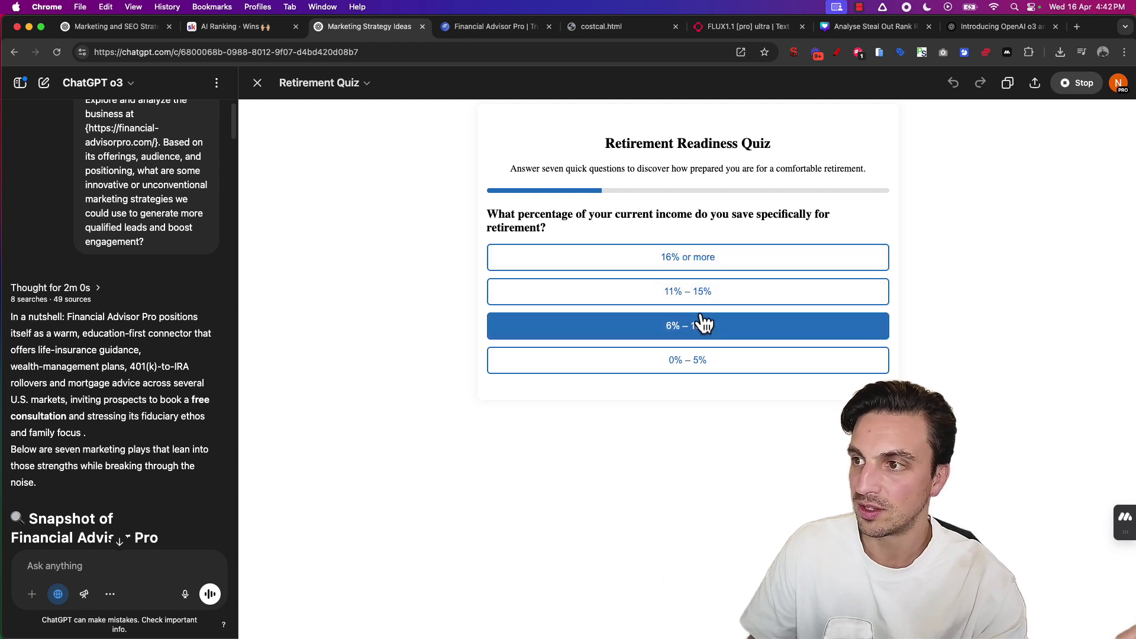
click(698, 340)
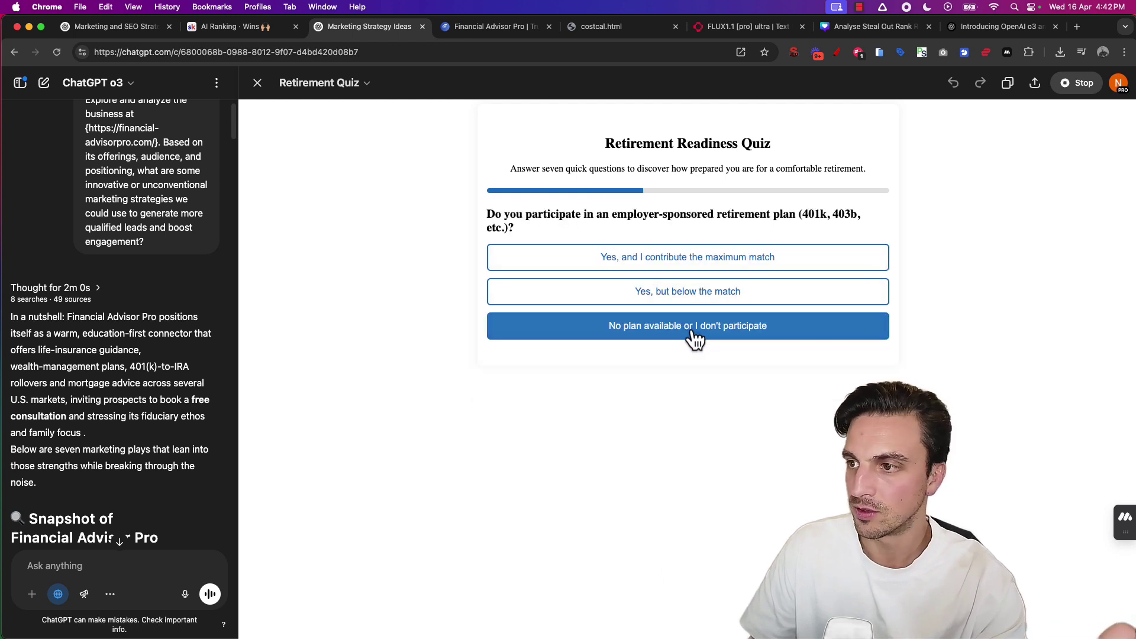
click(629, 264)
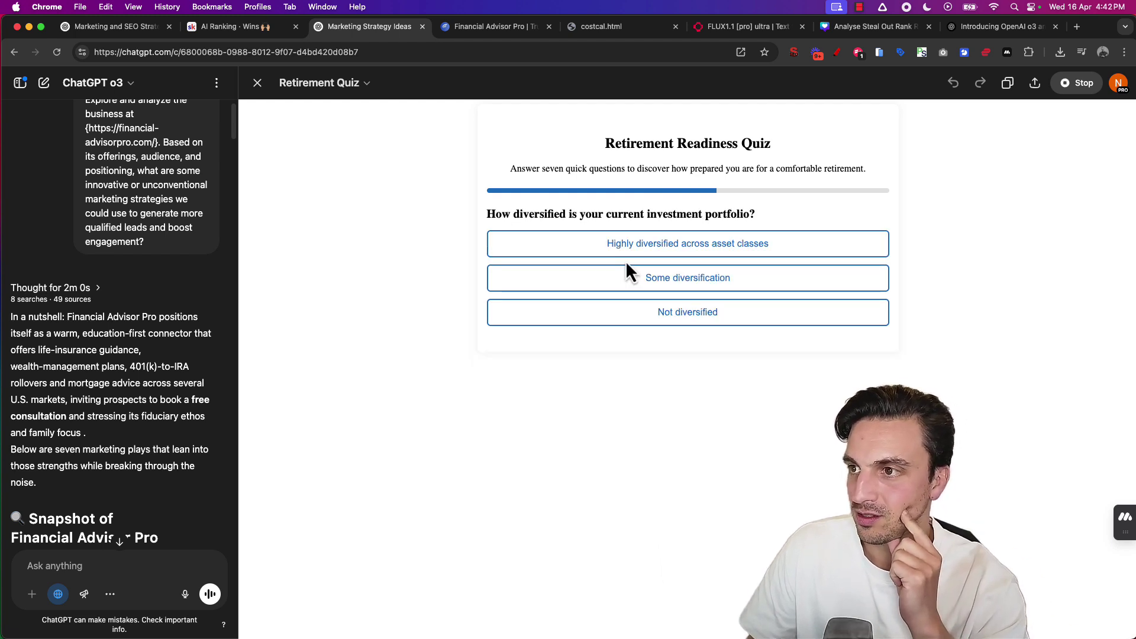
click(721, 261)
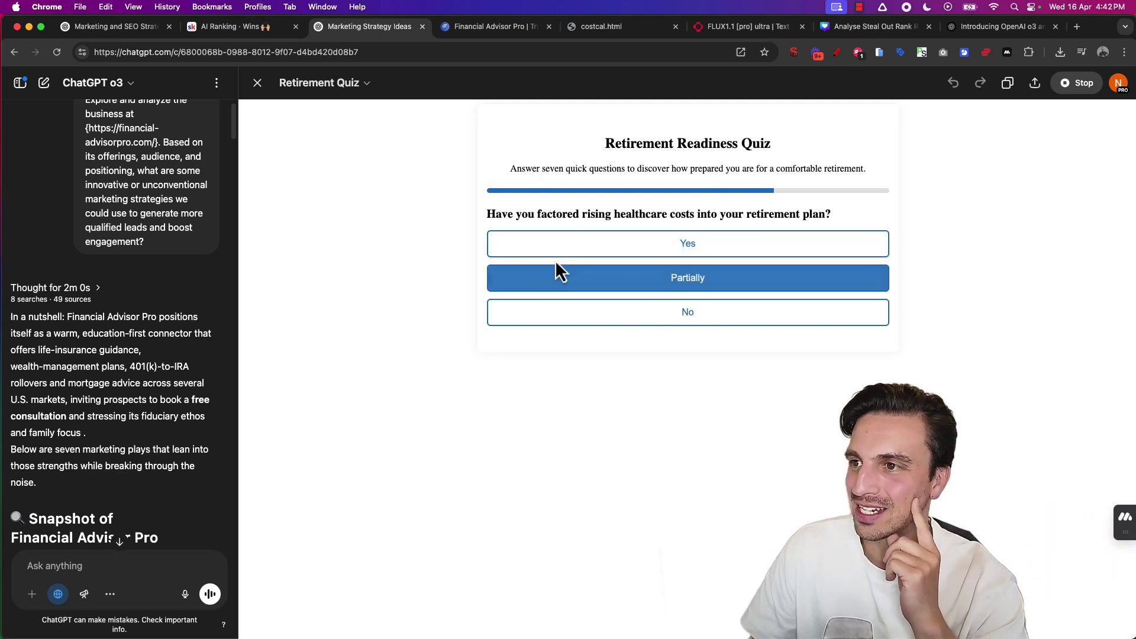
click(695, 320)
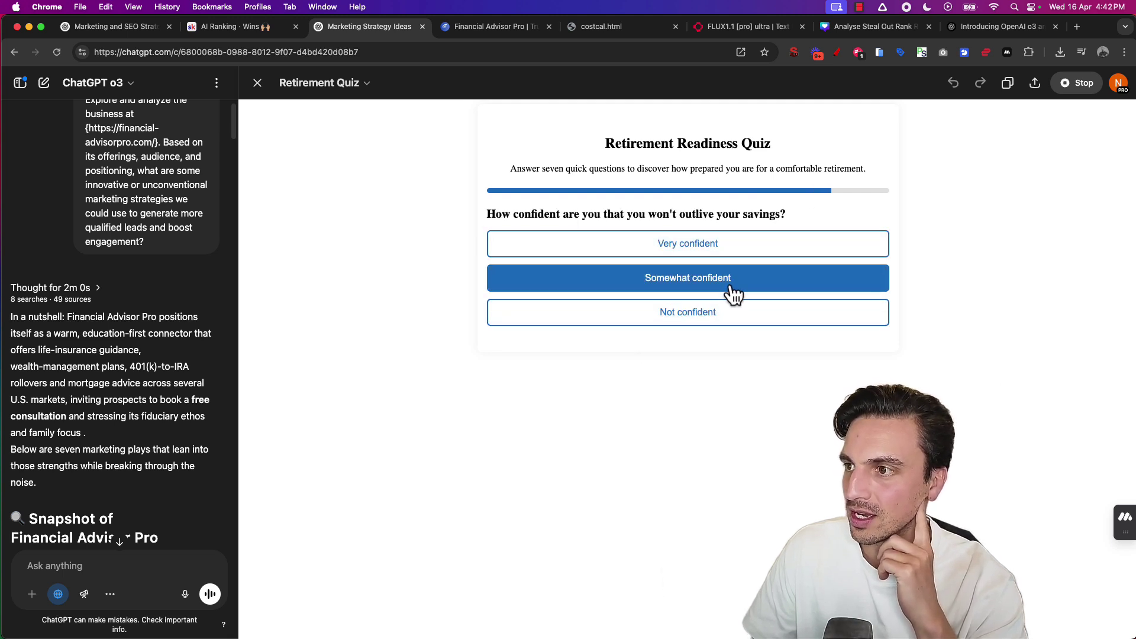
click(729, 323)
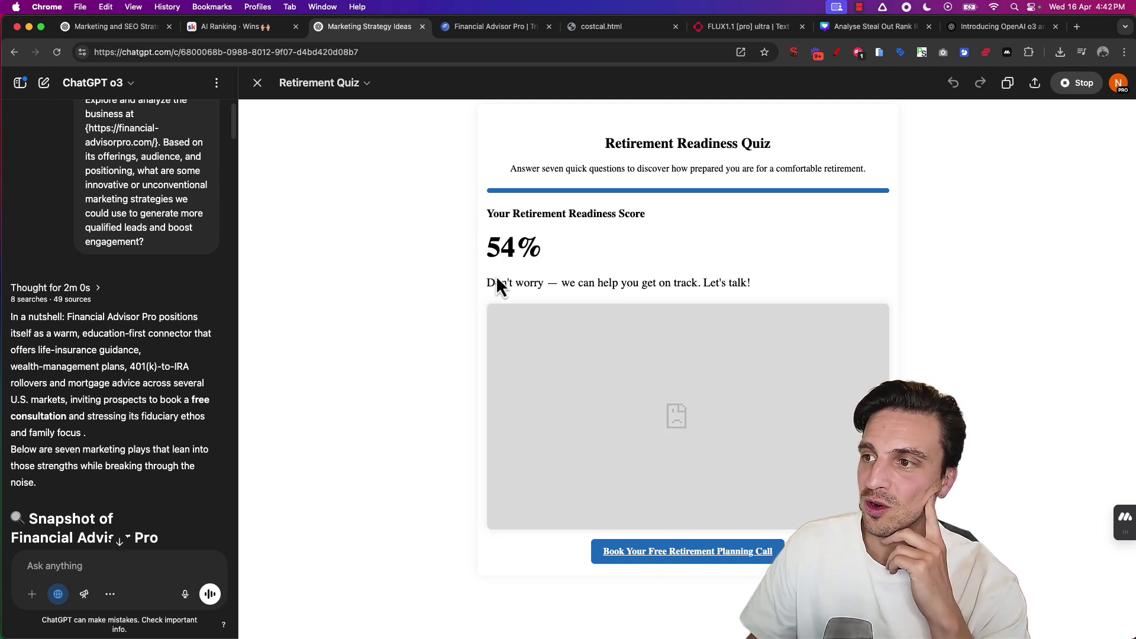
- Highlight the score message and test the Book Your Free Retirement Planning Call link
drag(488, 283, 727, 278)
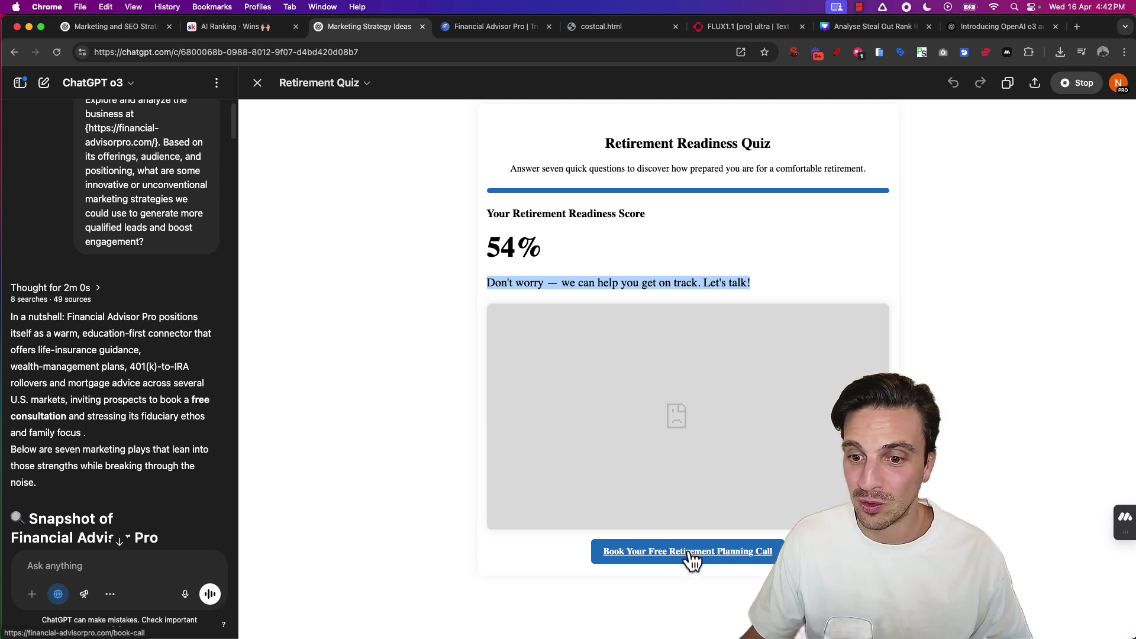
click(690, 553)
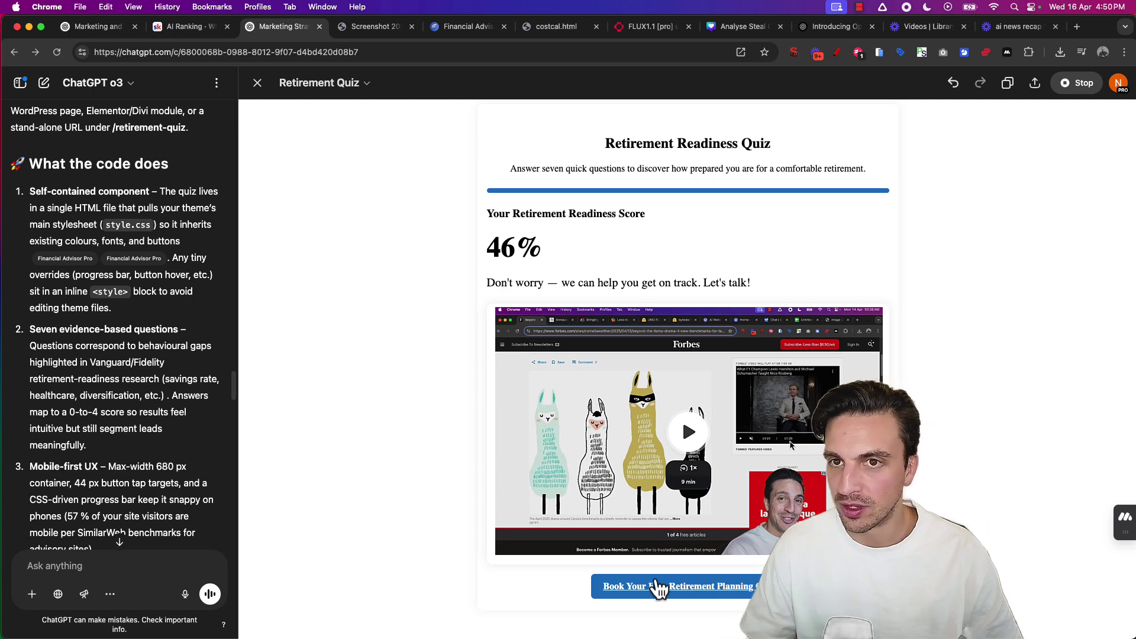
- Close the quiz canvas and highlight the Employer-Sponsored Financial-Wellness Workshops section
click(258, 87)
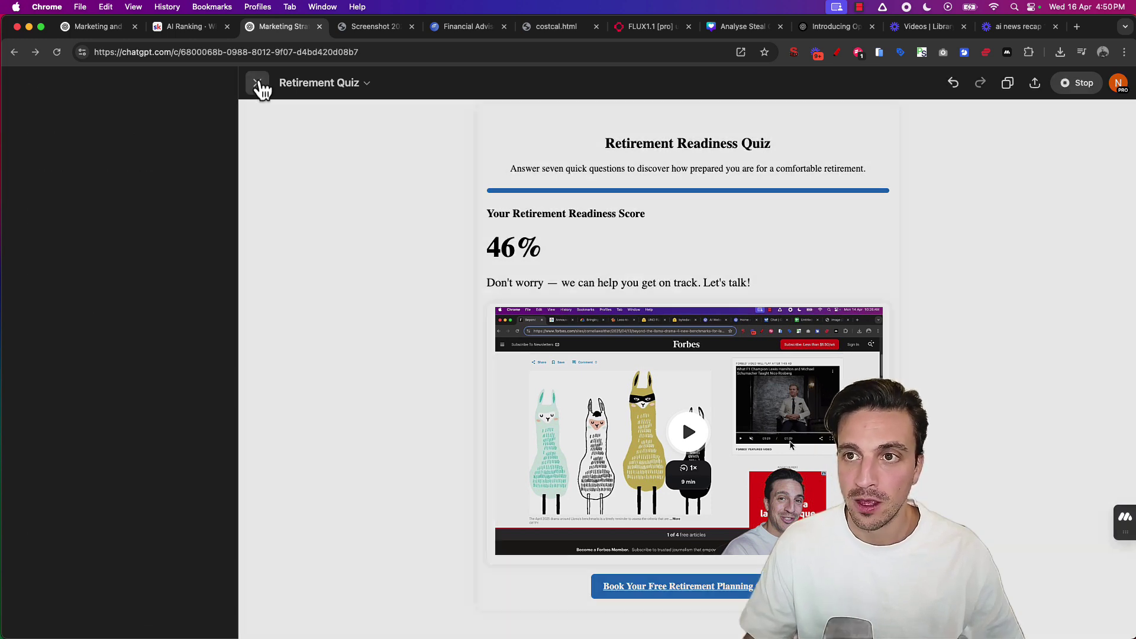
scroll(751, 203, up, 10)
scroll(479, 220, up, 15)
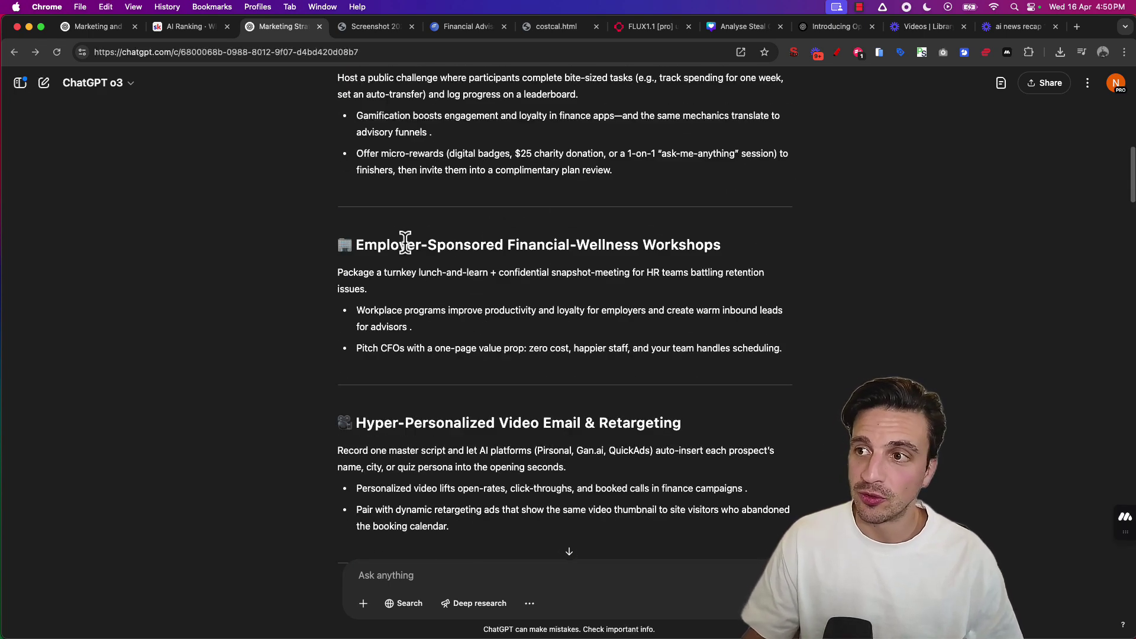
drag(404, 241, 606, 264)
click(377, 248)
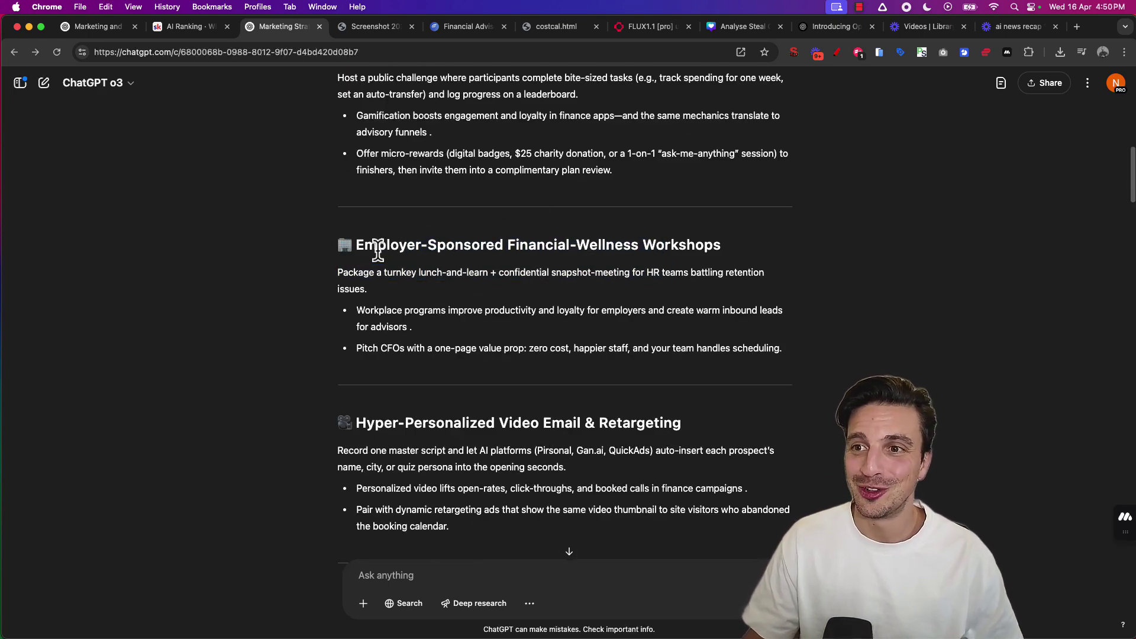
drag(321, 247, 708, 307)
- Switch to the Skool AI Ranking community and close the open post to view the feed
scroll(705, 299, up, 1)
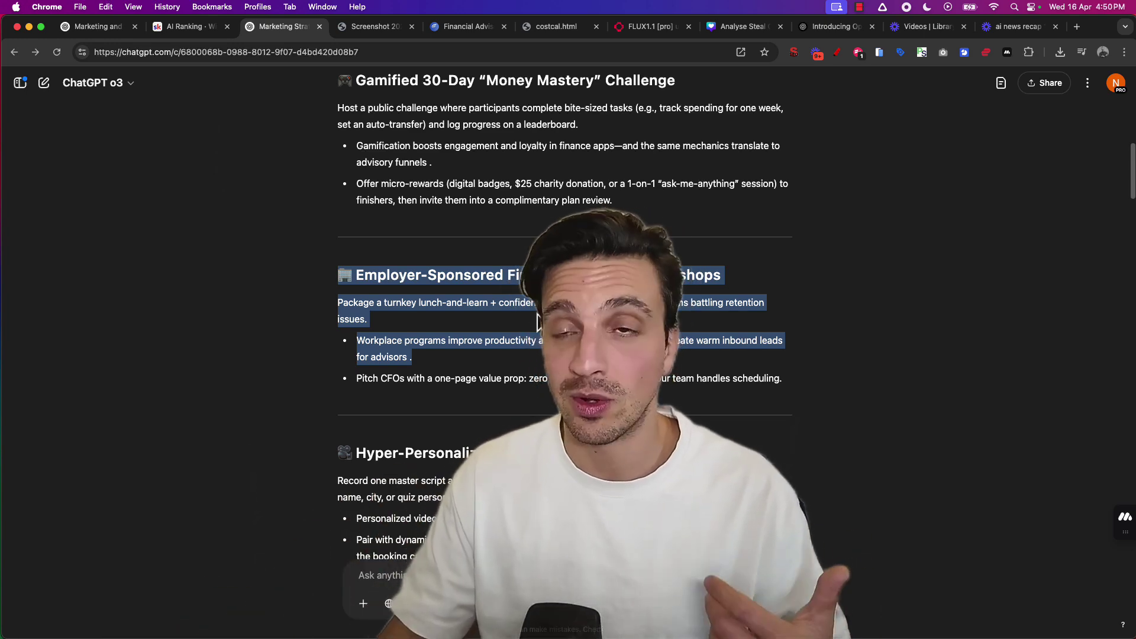
click(165, 30)
click(255, 227)
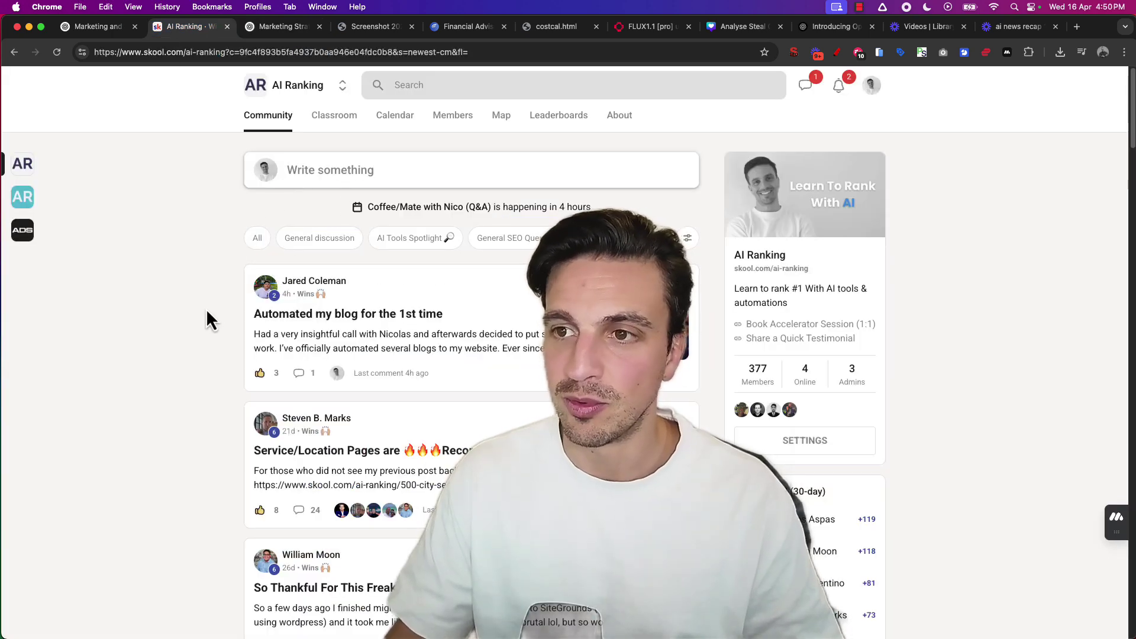
- Switch to the Marketing Strategy Ideas chat and scroll up to the original Financial Advisor Pro prompt
click(278, 27)
scroll(438, 237, up, 15)
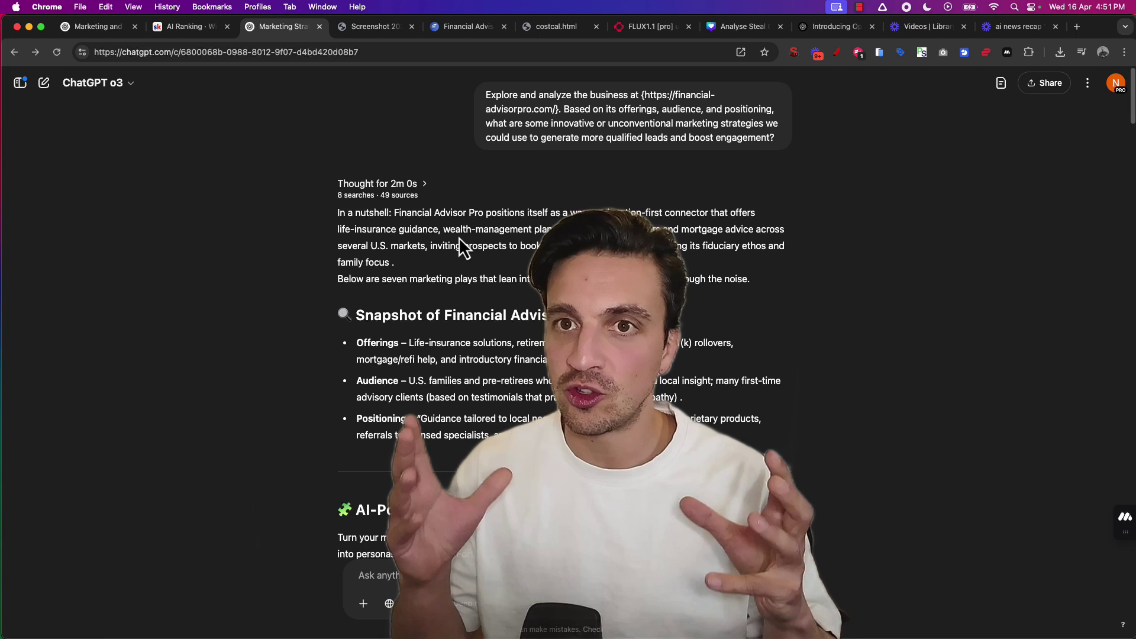